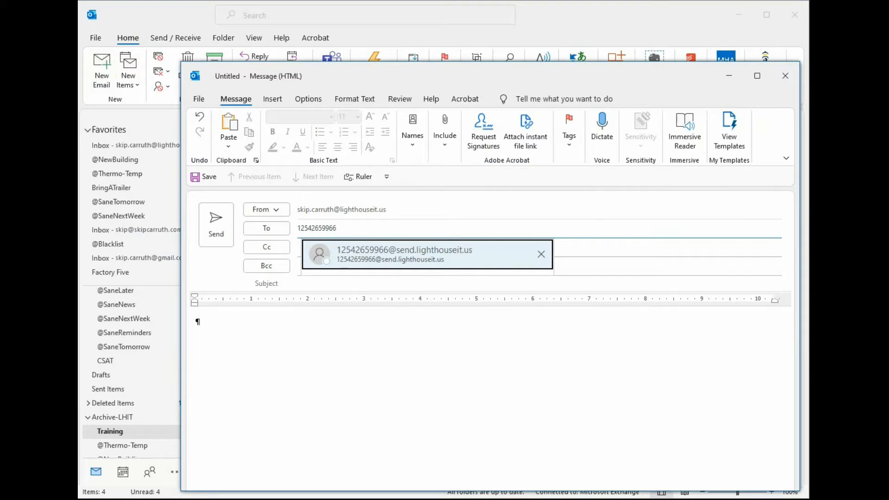
Address the message to the recipient's fax number at send.lighthouseit.us, enter subject "Reference" and body "This is the body.", and send it
type("@send.lighthouseit.us")
left_click(323, 238)
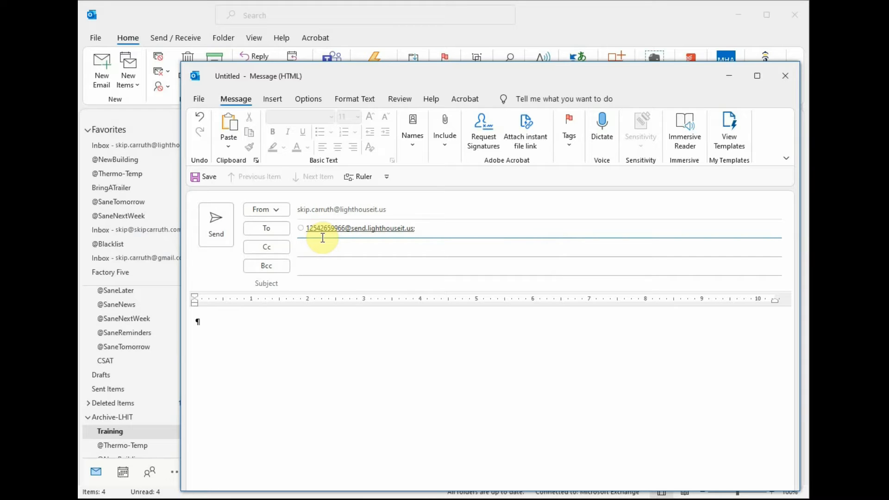
left_click(319, 289)
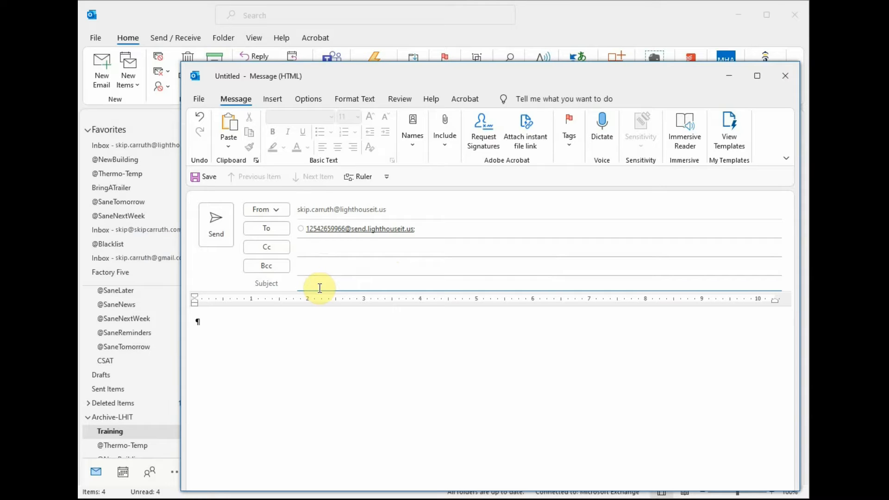
type("Reference")
key("Tab")
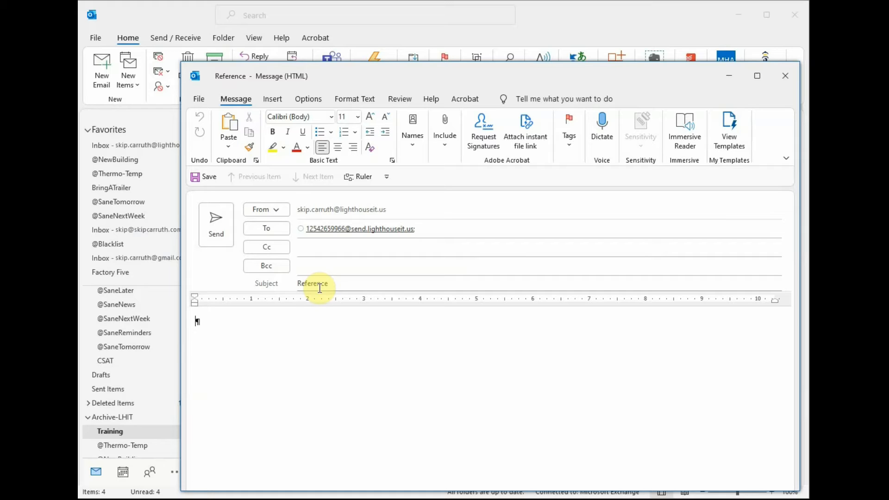
type("This is the body.")
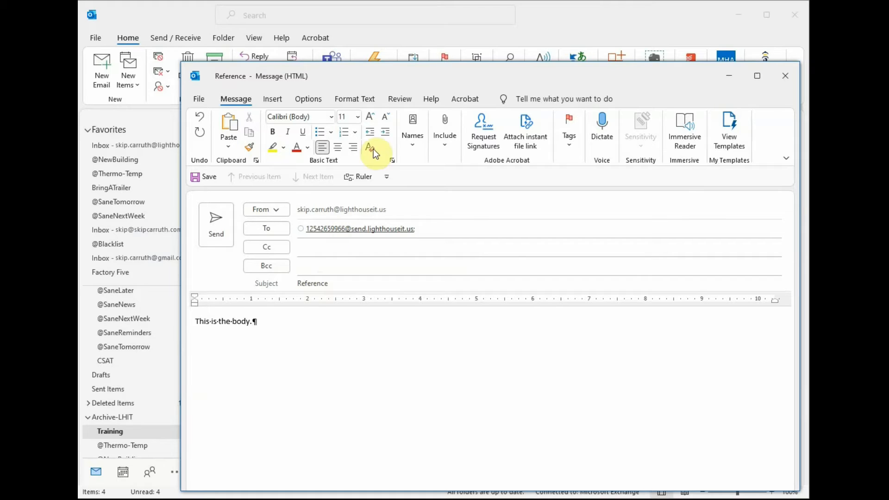
left_click(211, 224)
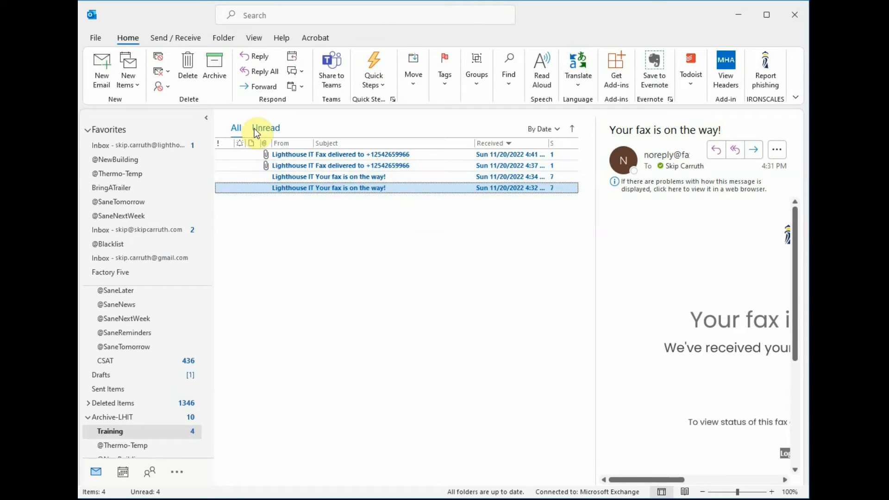
Start a new email addressed to the suggested fax recipient at send.lighthouseit.us
left_click(102, 80)
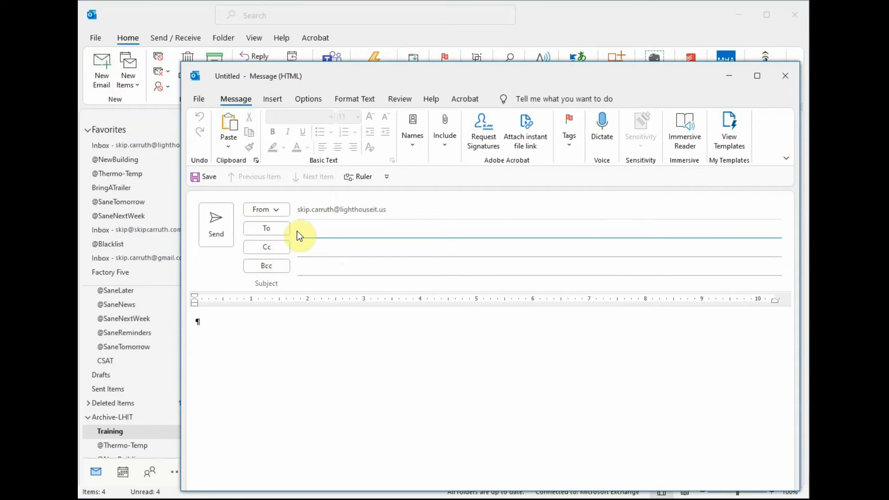
type("1")
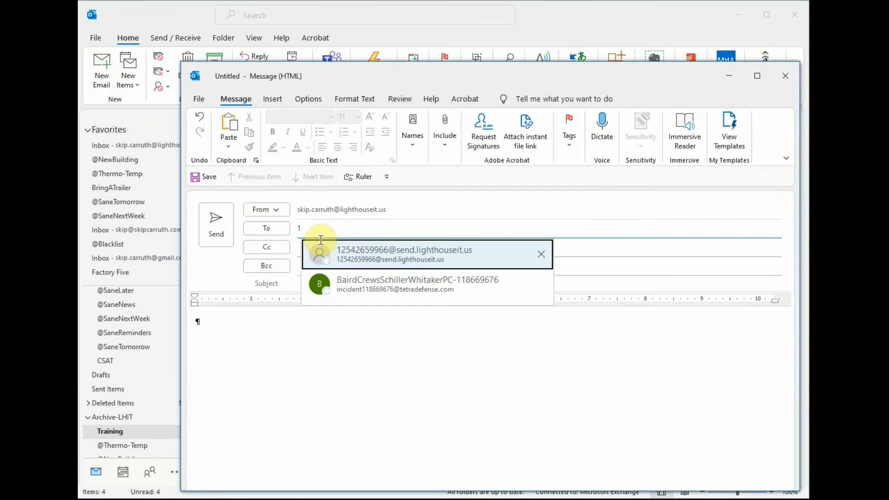
left_click(371, 248)
Enter the subject "Scanned file included" and the body text "This is the scanned file."
left_click(321, 285)
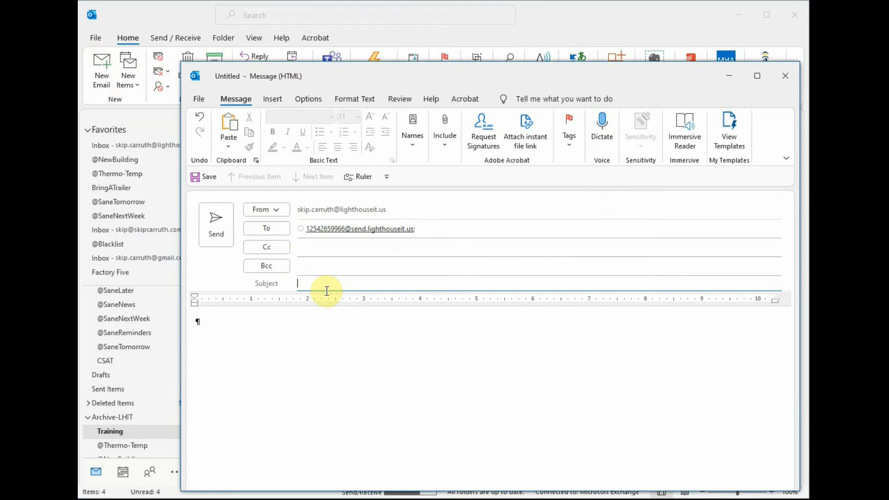
type("Scanned file included")
key("Tab")
type("This is the scanned.")
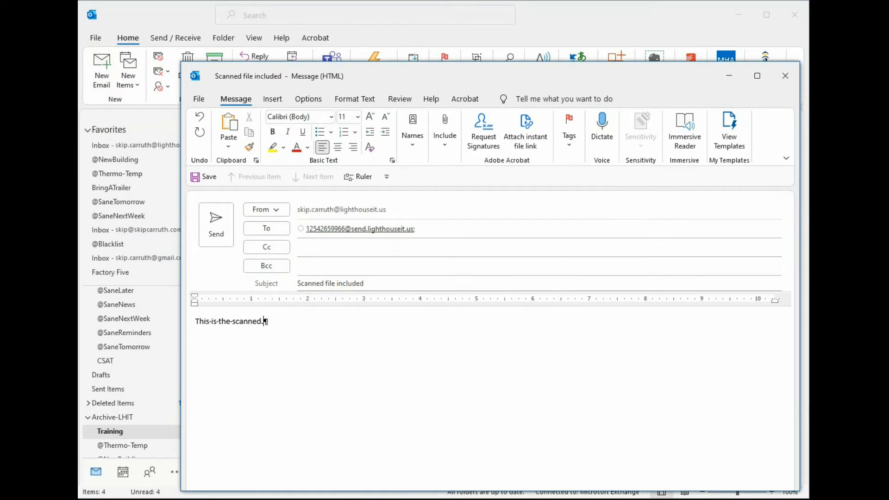
key("BackSpace")
type("fiel")
key("BackSpace")
key("BackSpace")
key("BackSpace")
type("ile.")
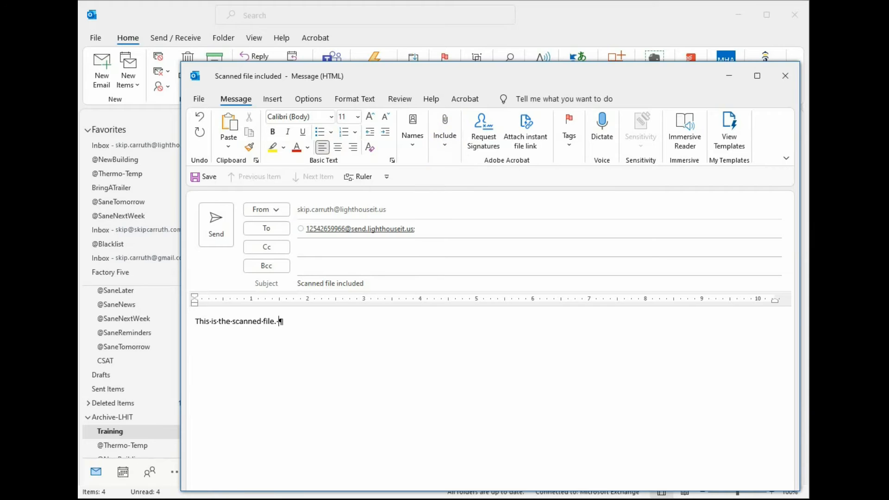
Switch to File Explorer and open the LH Tutorials folder inside Desktop > AudioVideo in the Lighthouse IT OneDrive
left_click(231, 499)
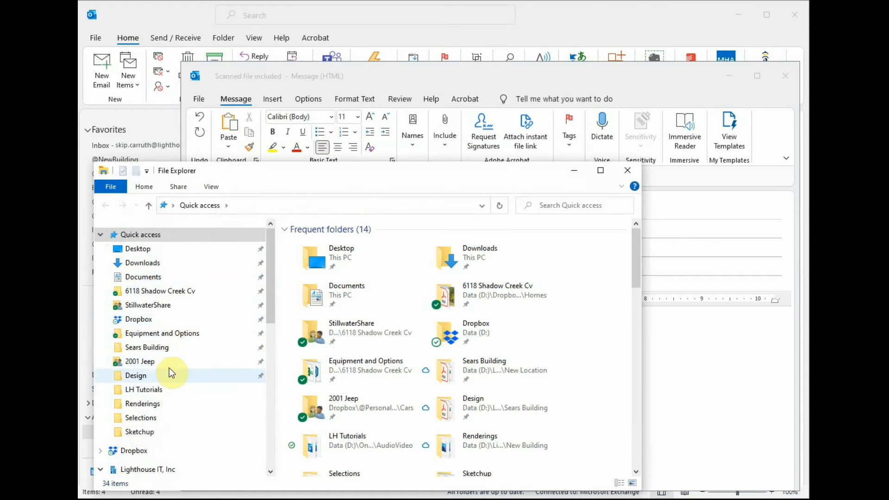
scroll(155, 336, "down", 6)
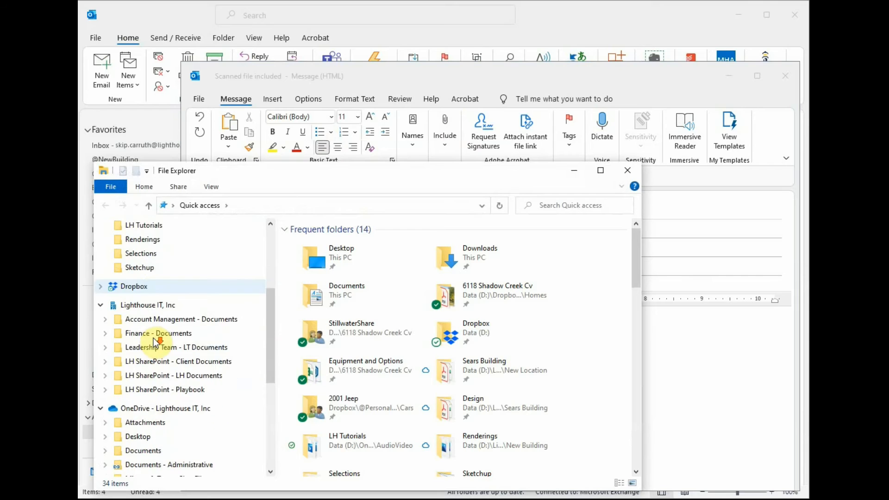
scroll(158, 341, "down", 1)
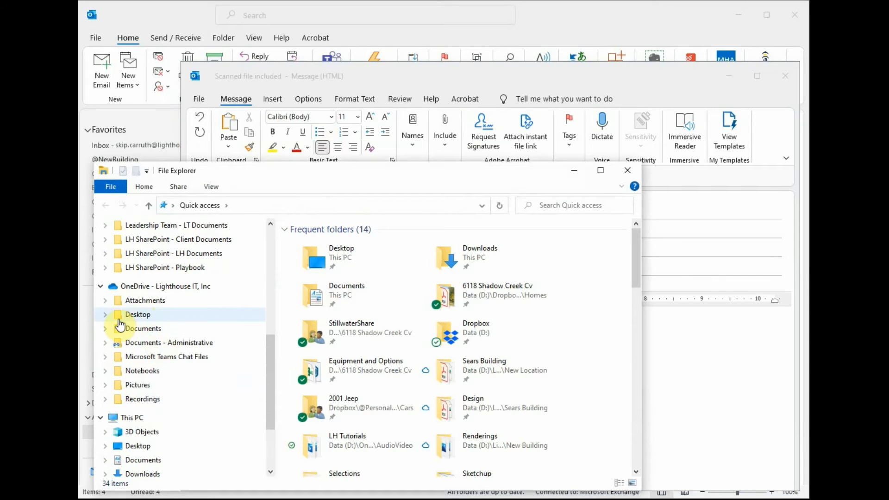
left_click(104, 315)
left_click(216, 328)
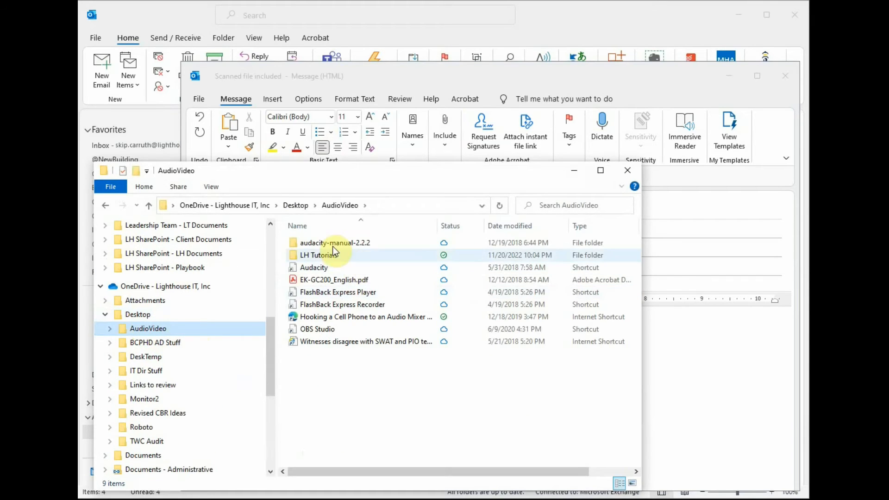
left_click(318, 258)
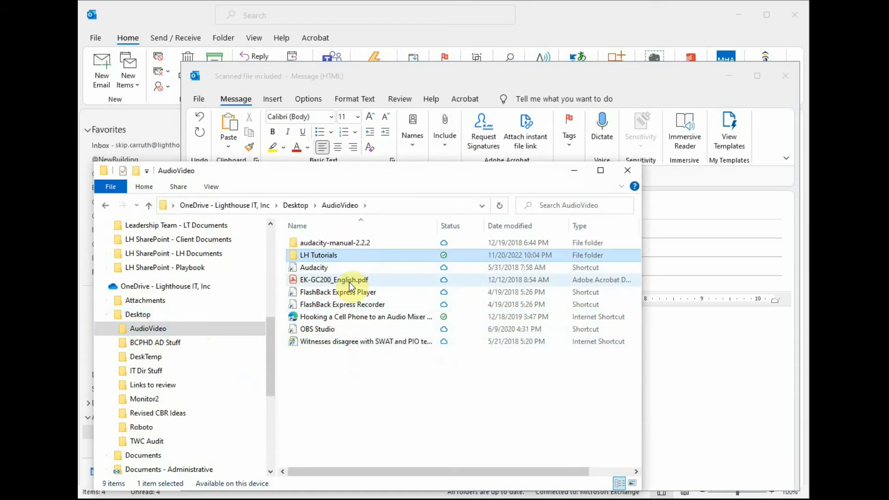
double_click(325, 253)
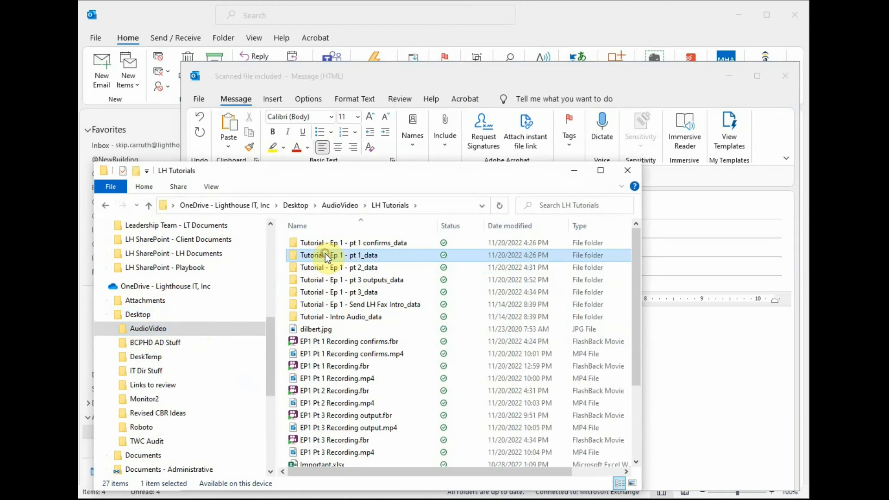
Attach dilbert.jpg from the LH Tutorials folder to the "Scanned file included" message and send it
left_click(319, 330)
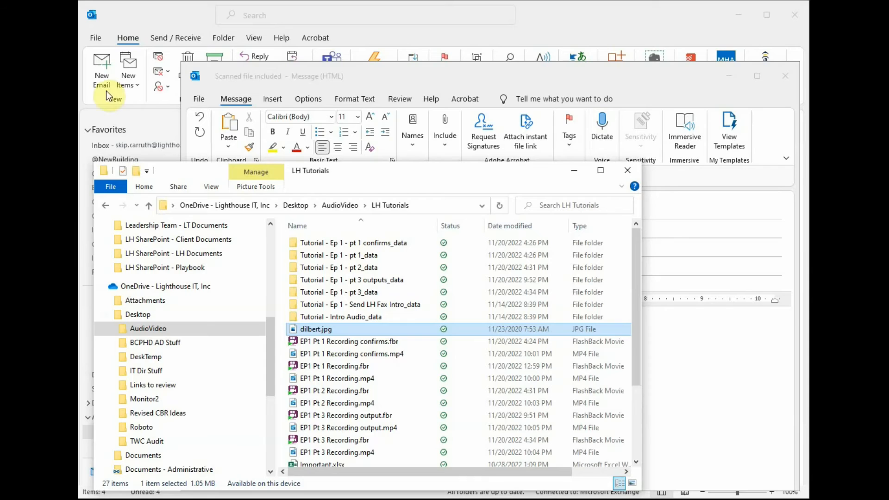
left_click_drag(610, 347, 663, 352)
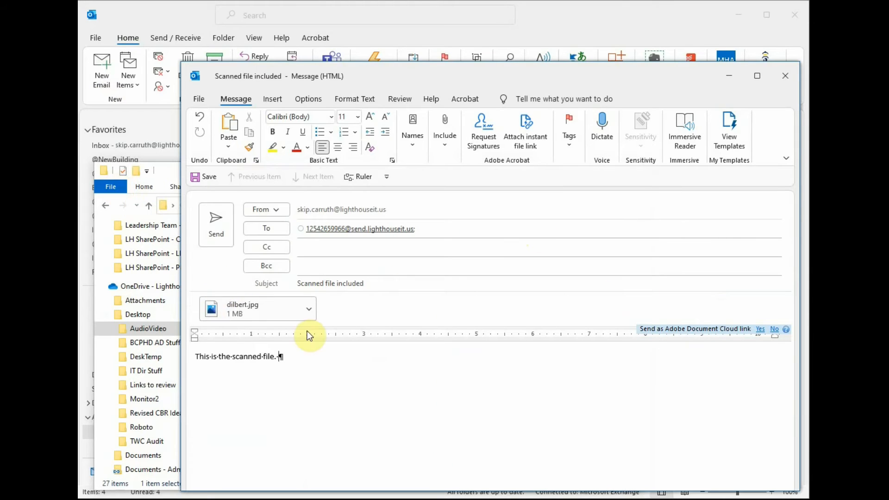
left_click(229, 225)
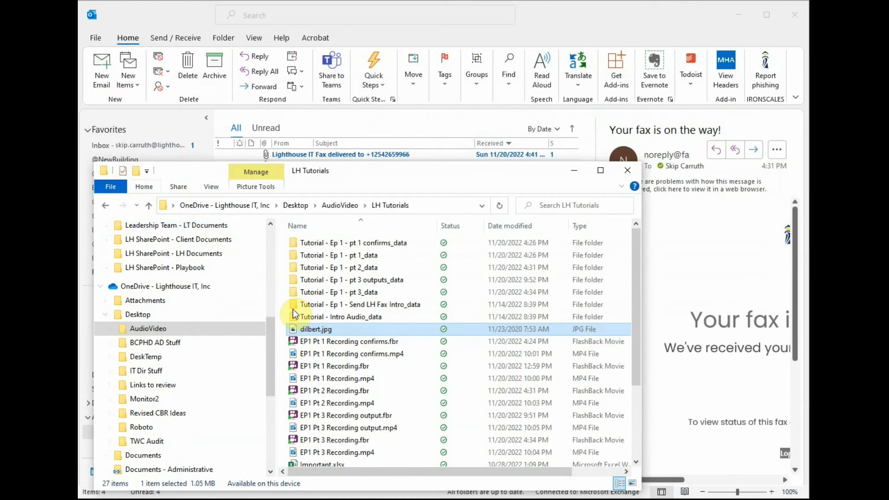
Open Important.xlsx from the LH Tutorials folder to review its data, and close the workbook
scroll(361, 426, "down", 1)
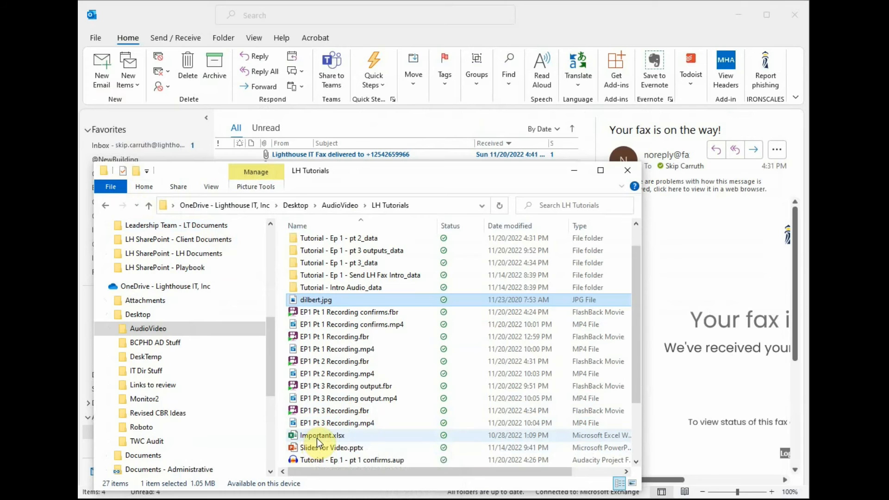
double_click(317, 438)
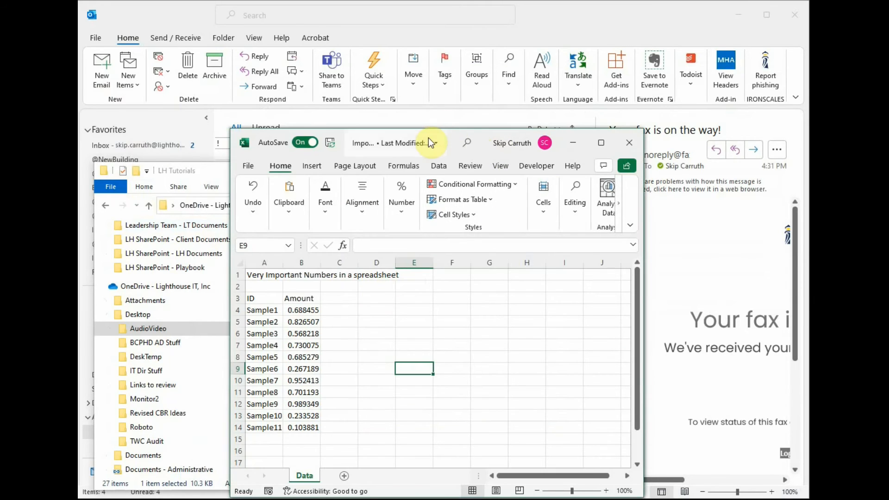
left_click_drag(430, 142, 426, 106)
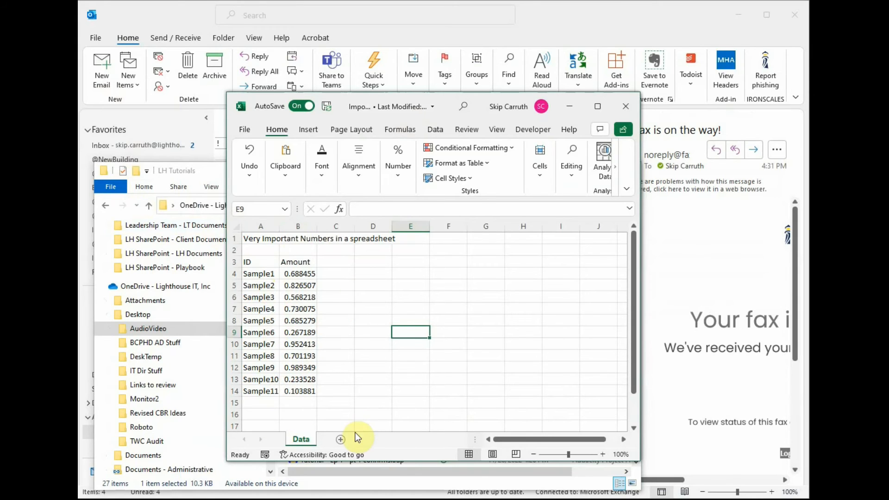
left_click(625, 106)
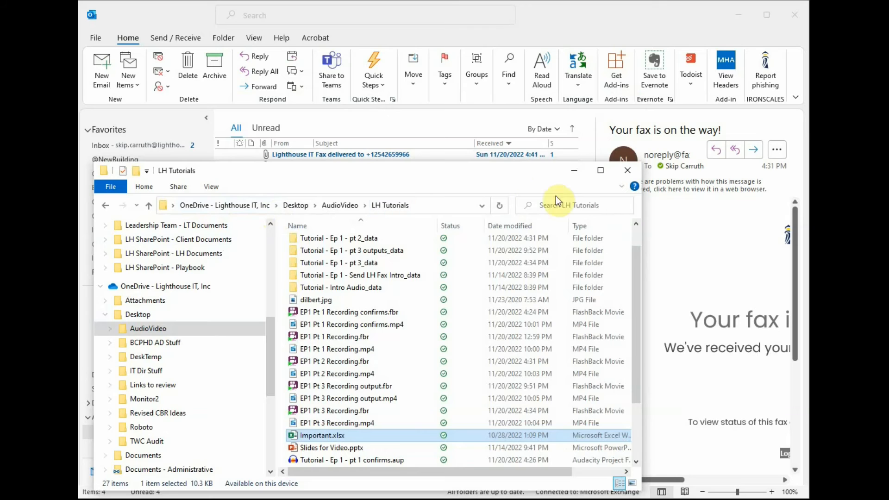
Return to Outlook and start another email addressed to the fax recipient at send.lighthouseit.us
left_click(560, 10)
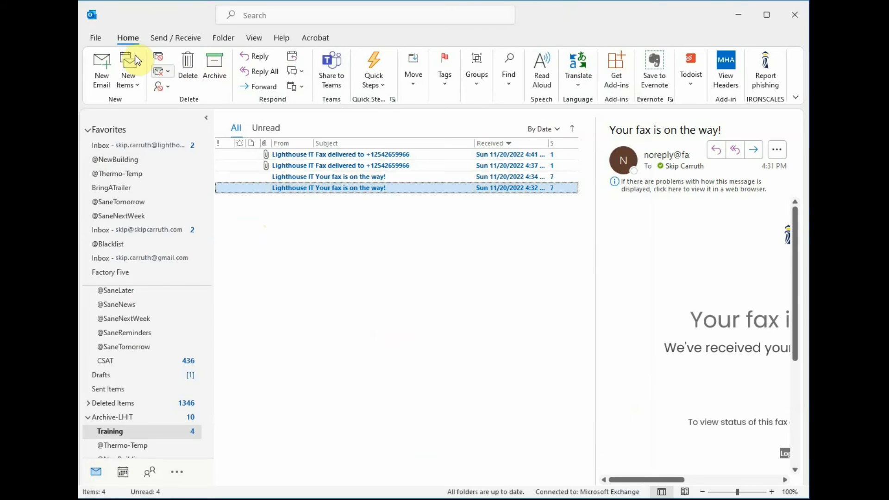
left_click(98, 69)
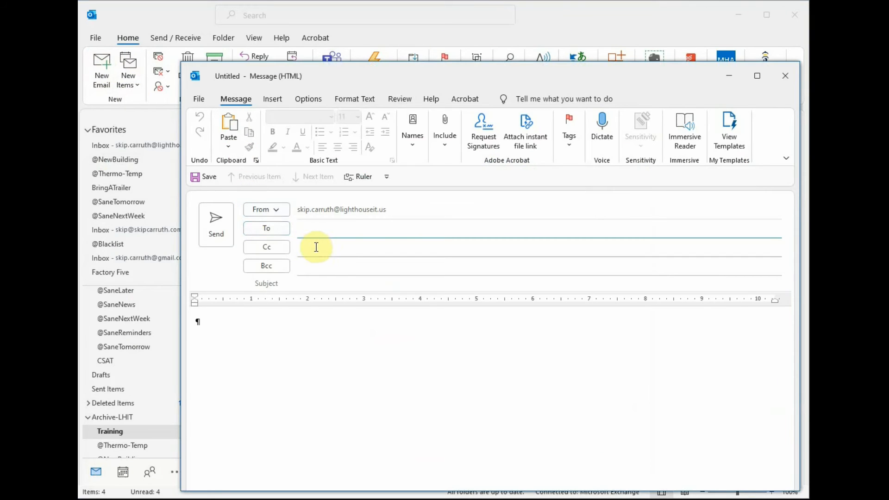
type("1254")
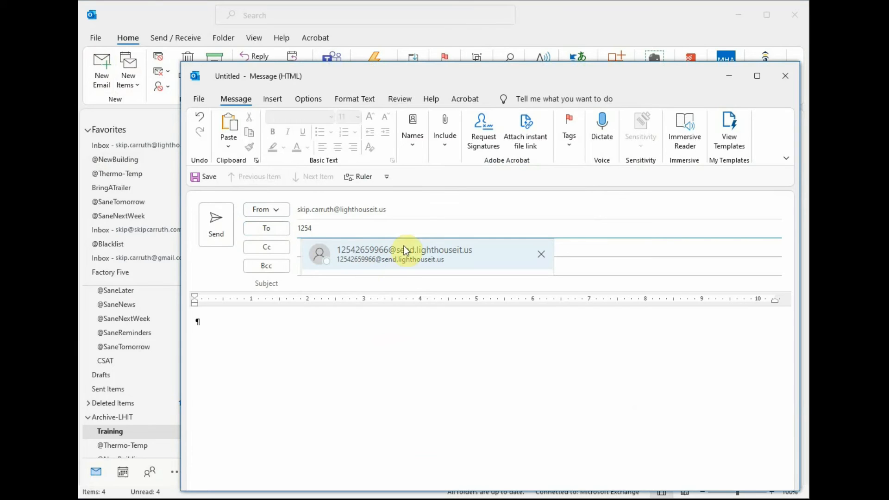
left_click(395, 256)
Enter the subject "data from spreadsheet" and the body text "Test"
left_click(321, 288)
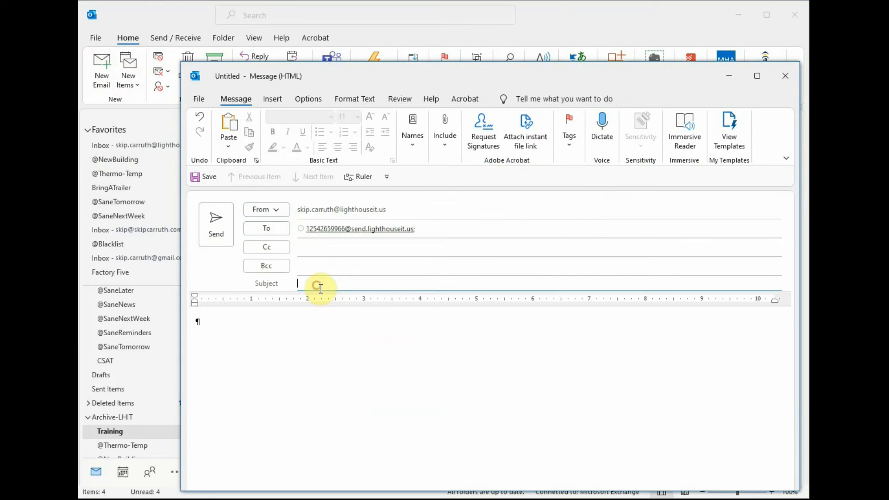
type("data from spreadsheet")
left_click(273, 334)
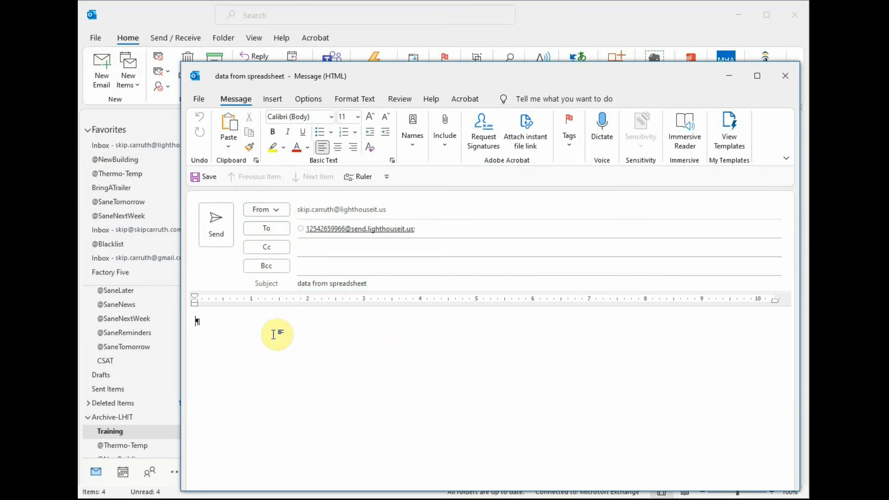
type("Test")
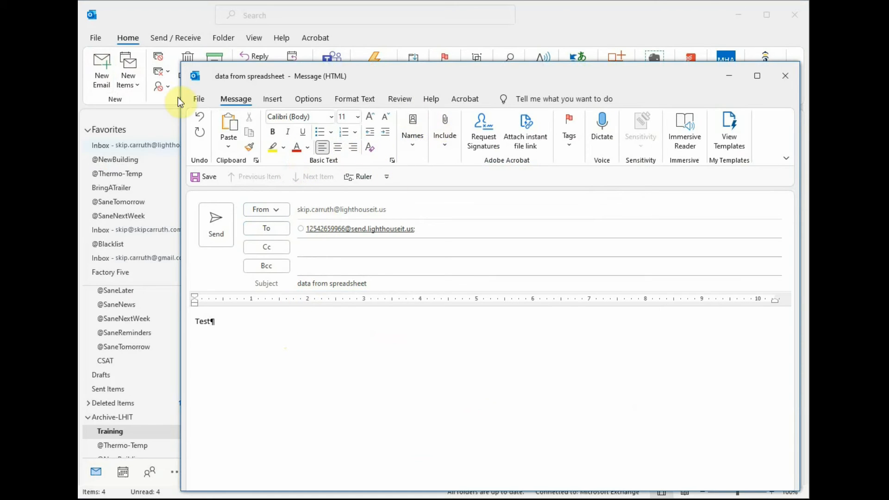
Attach the recent cloud file Important.xlsx as a copy and send the message
left_click(447, 127)
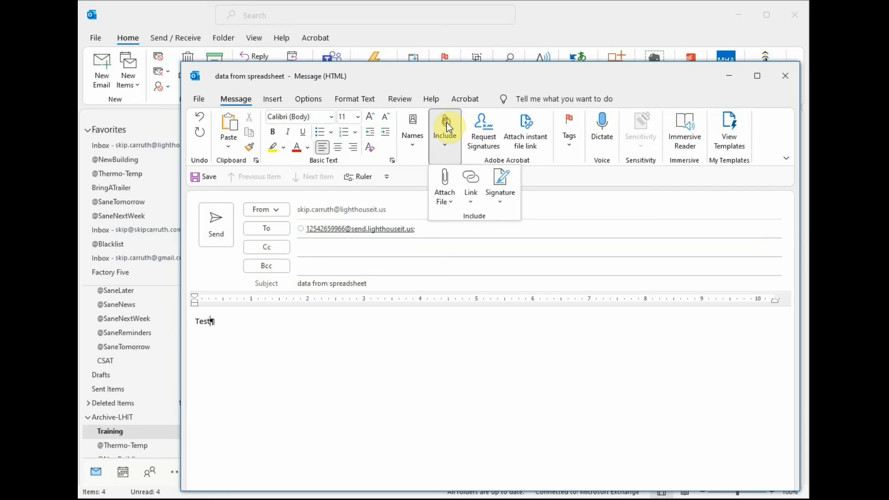
left_click(445, 188)
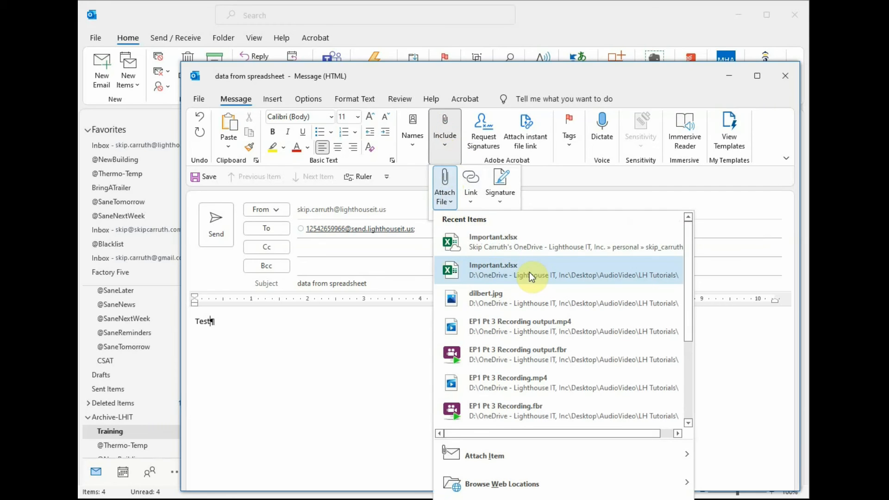
left_click(499, 239)
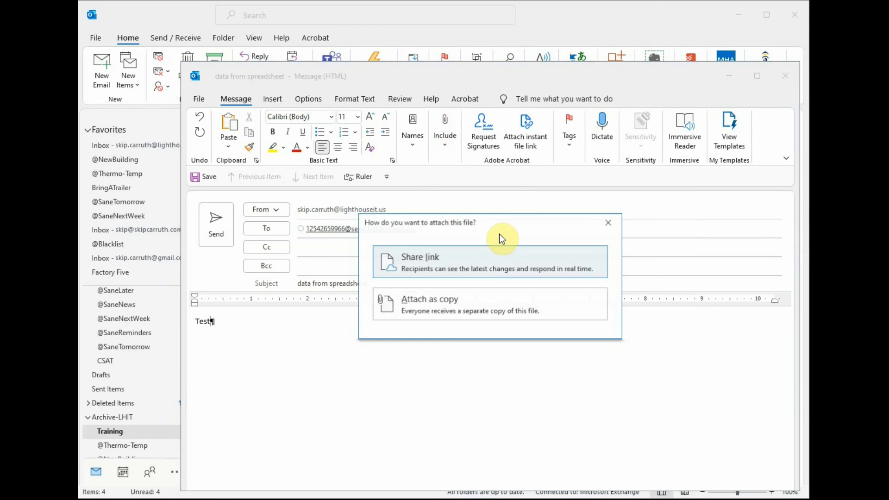
left_click(434, 303)
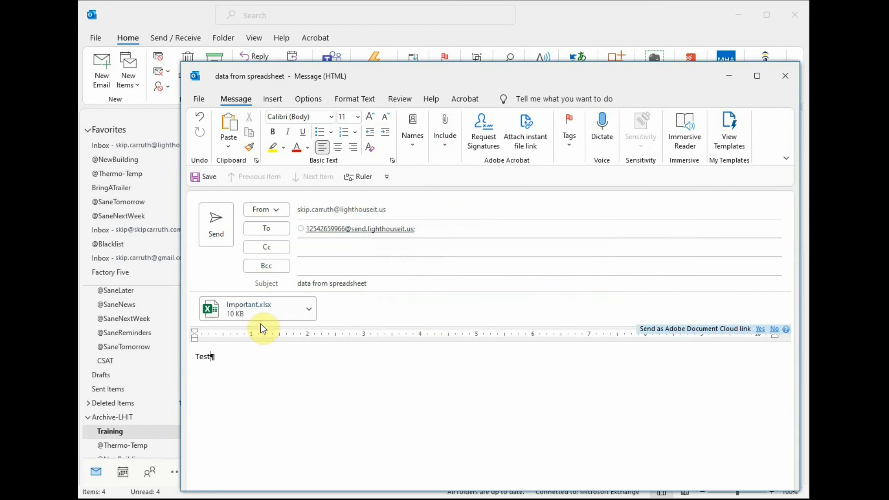
left_click(226, 227)
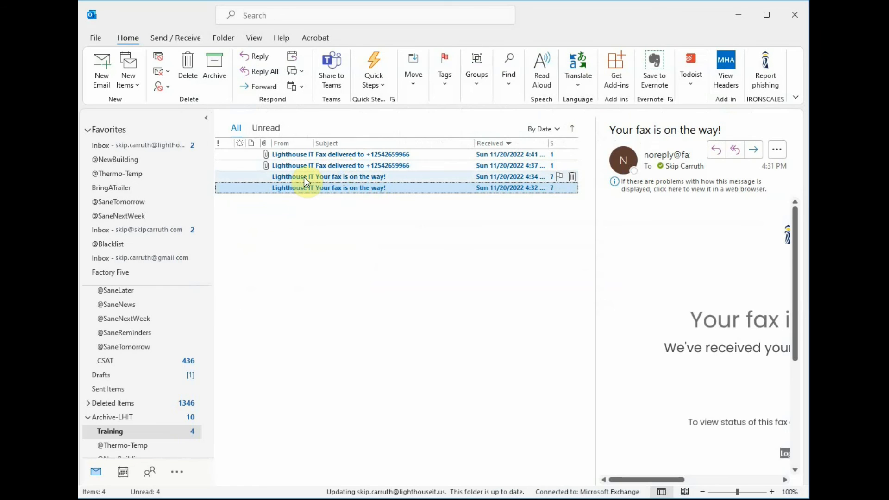
Open the PDF attached to the older "Fax delivered" confirmation, examine its cover page and page 2, and close the PDF
left_click(336, 166)
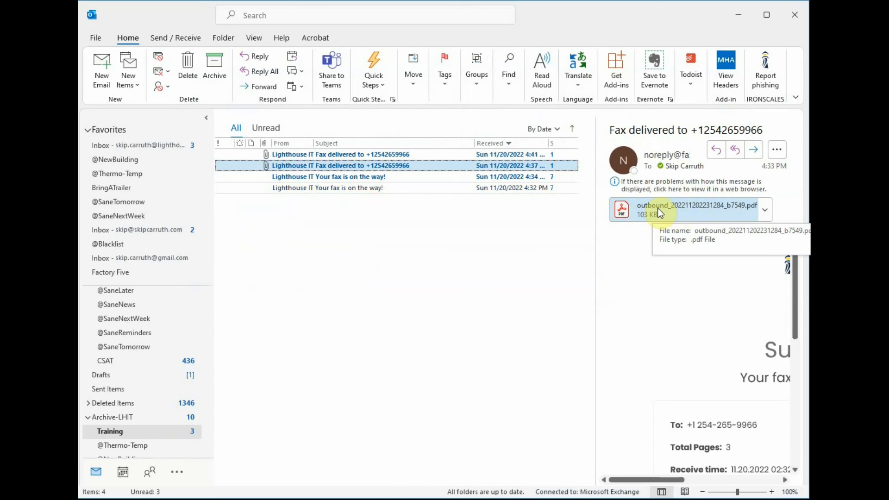
double_click(659, 211)
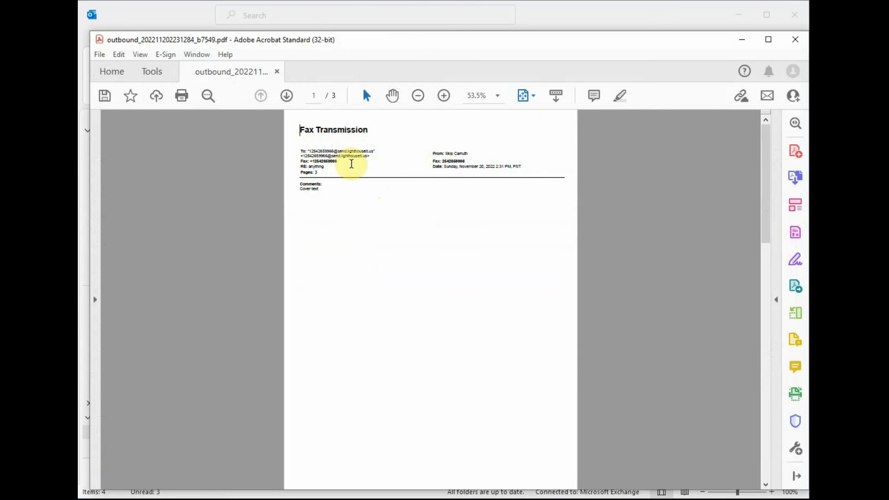
left_click(287, 95)
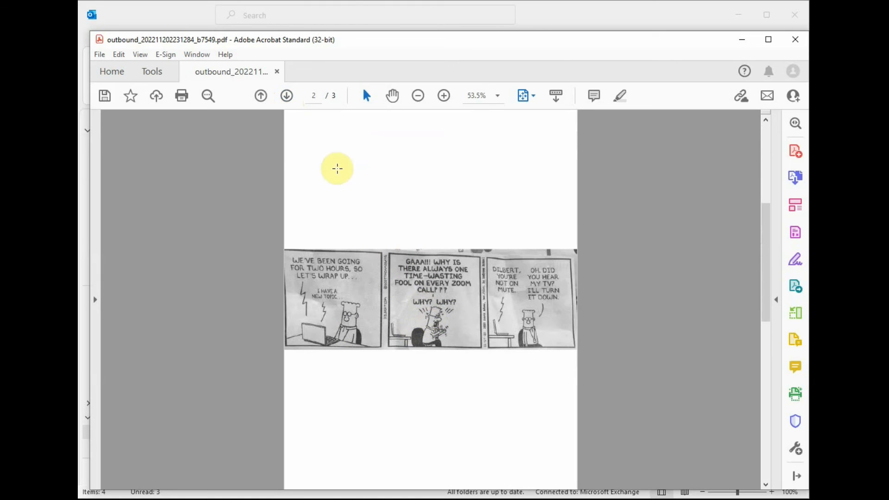
left_click(800, 43)
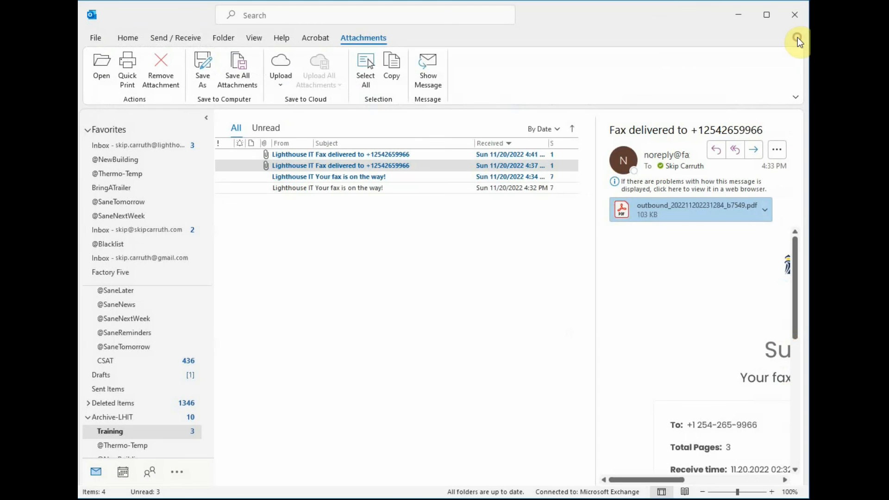
Open the PDF attached to the newest "Fax delivered" confirmation and examine its cover page and page 2
left_click(358, 154)
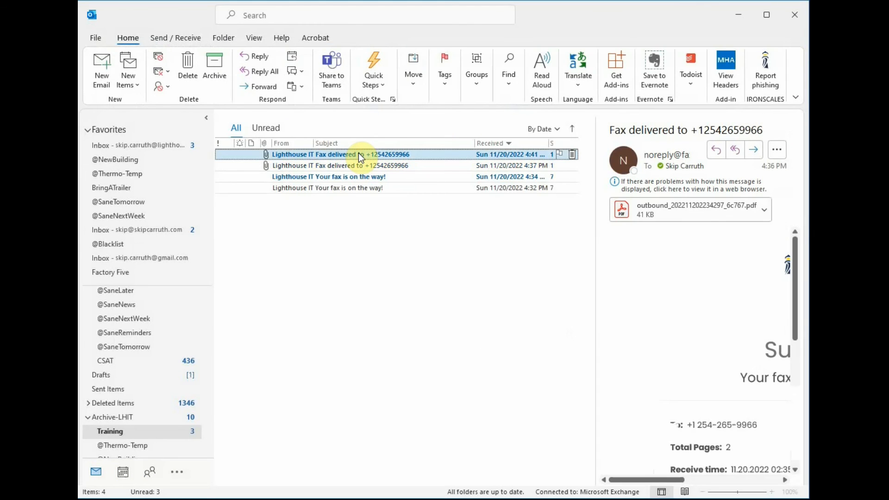
double_click(657, 210)
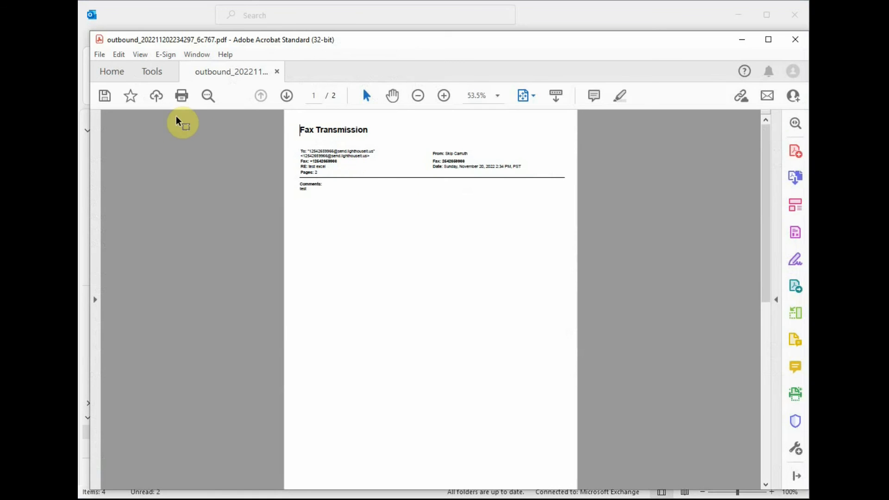
left_click(287, 95)
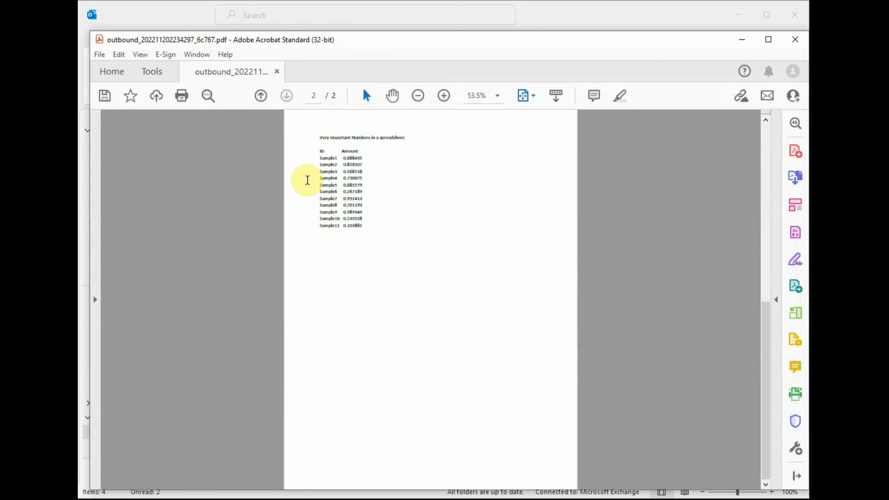